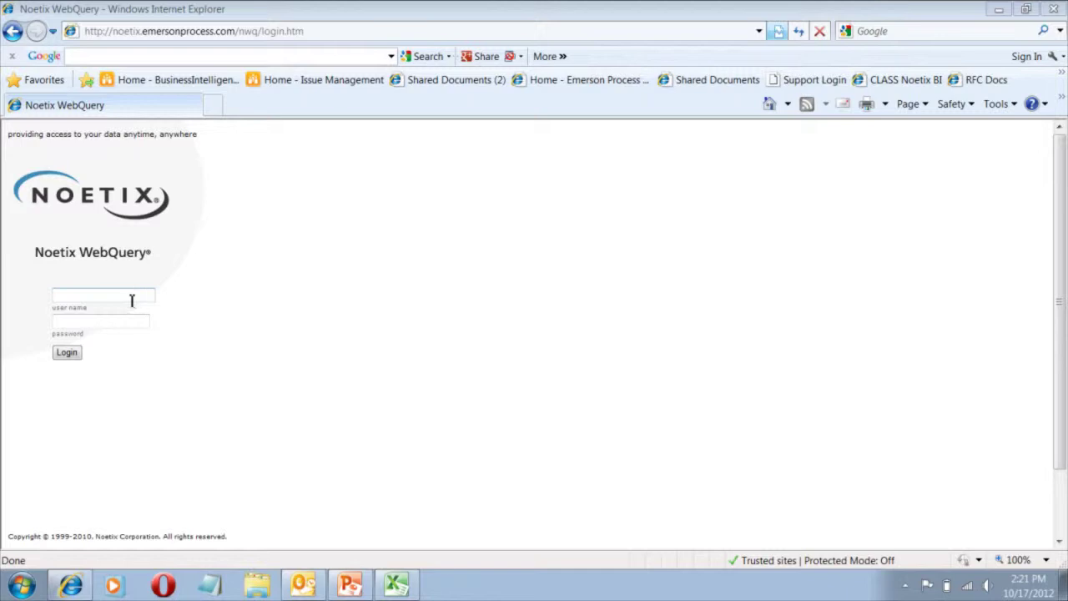
Log in with the saved user name and password, continuing under the EMR NOETIX Global responsibility.
double_click(133, 302)
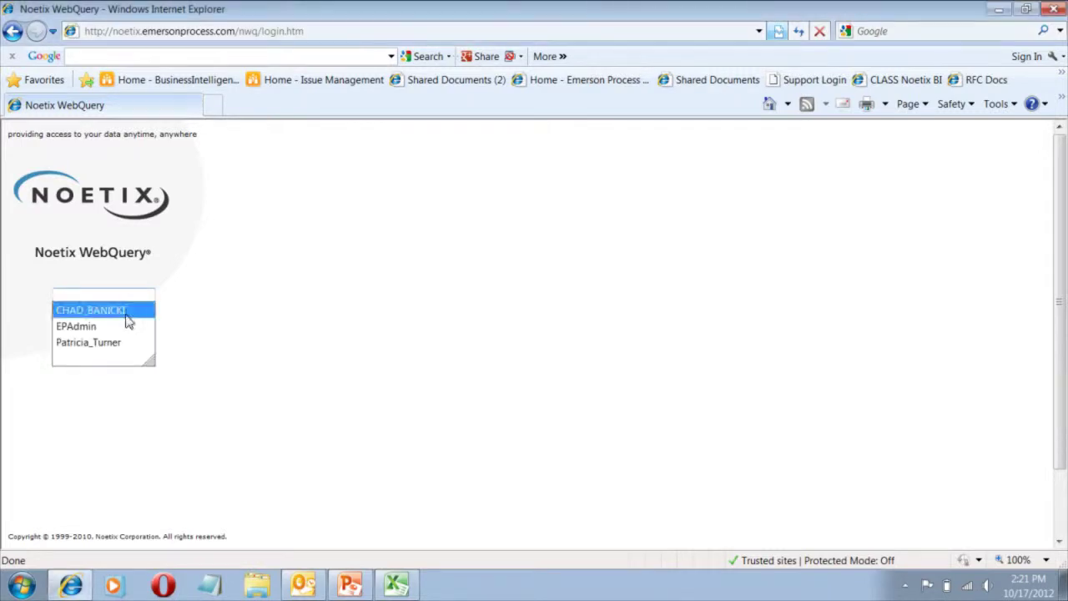
click(127, 312)
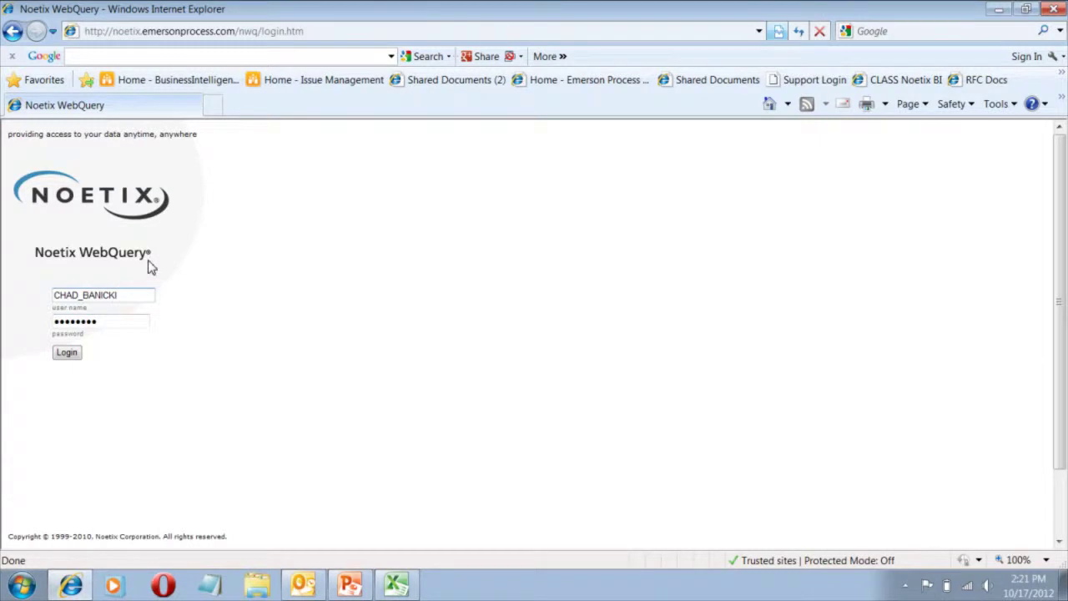
click(70, 354)
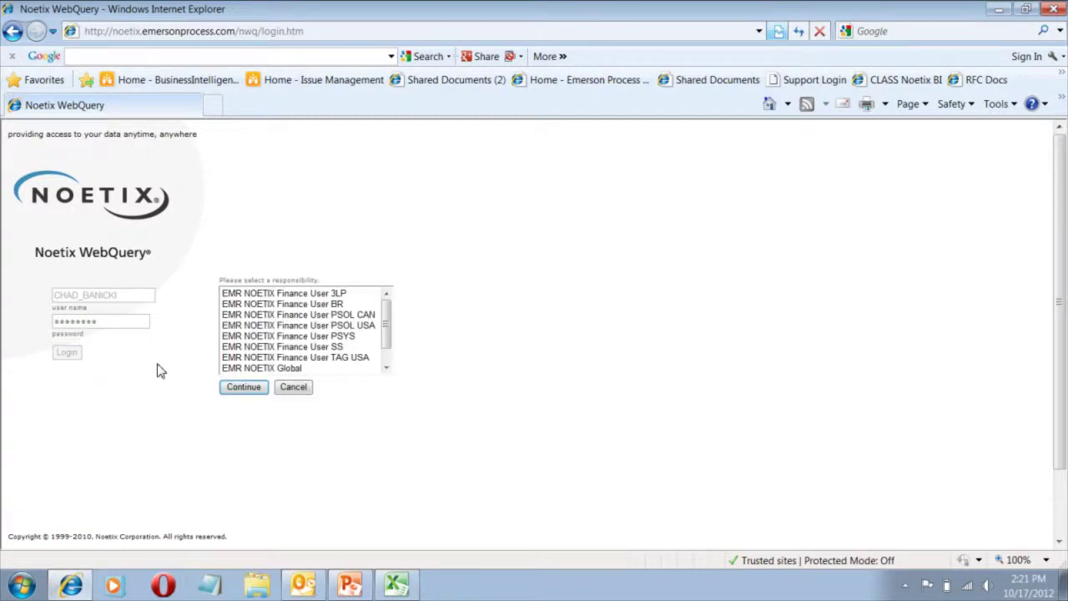
click(249, 369)
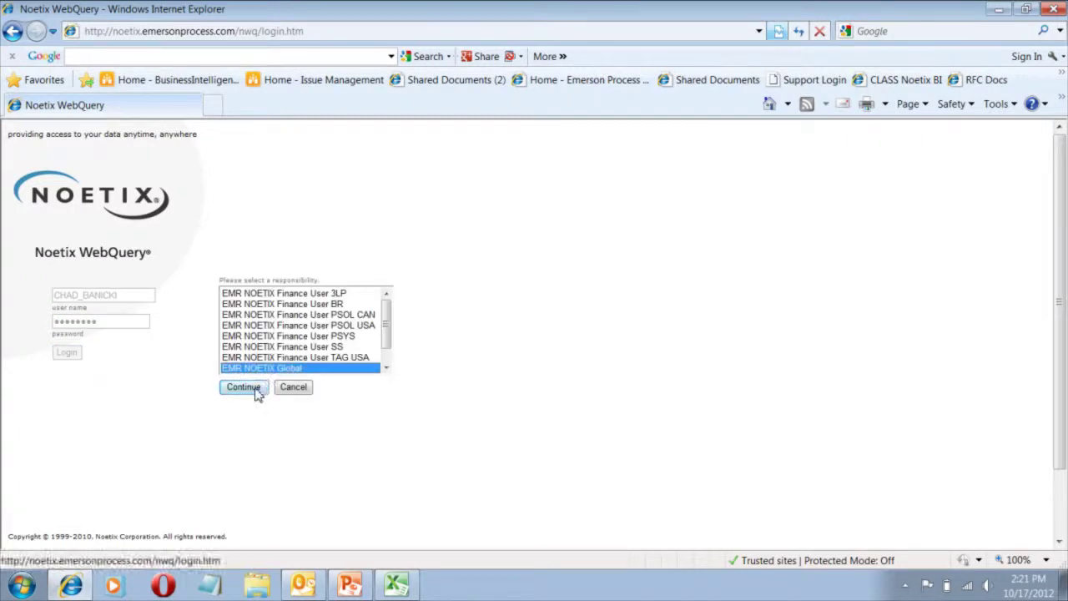
click(253, 393)
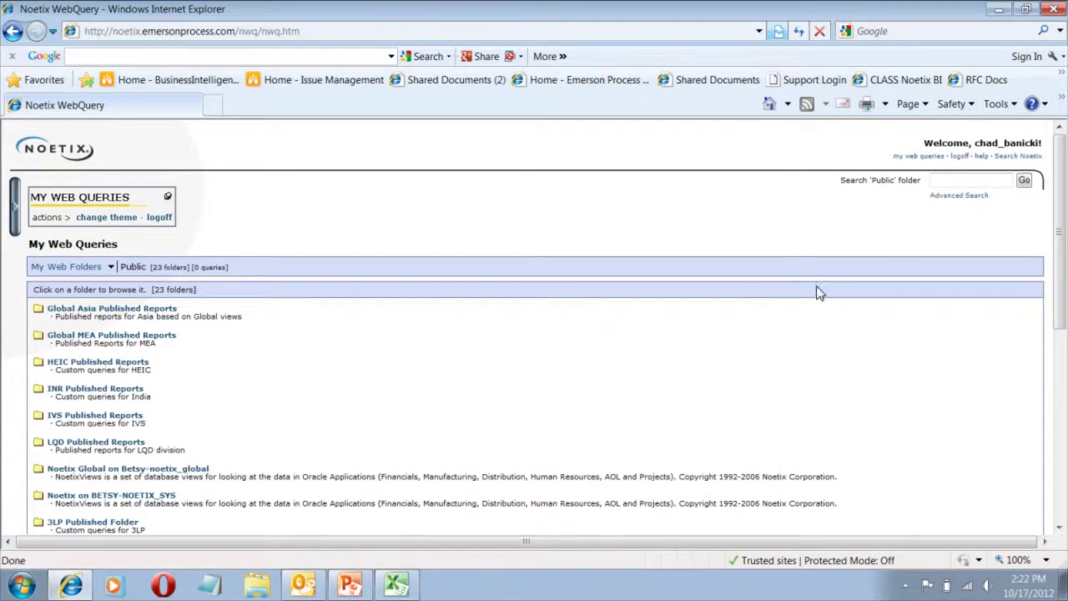
Open Noetix Search in its own window and search the views for Purchase Orders, then return to WebQuery.
click(1019, 158)
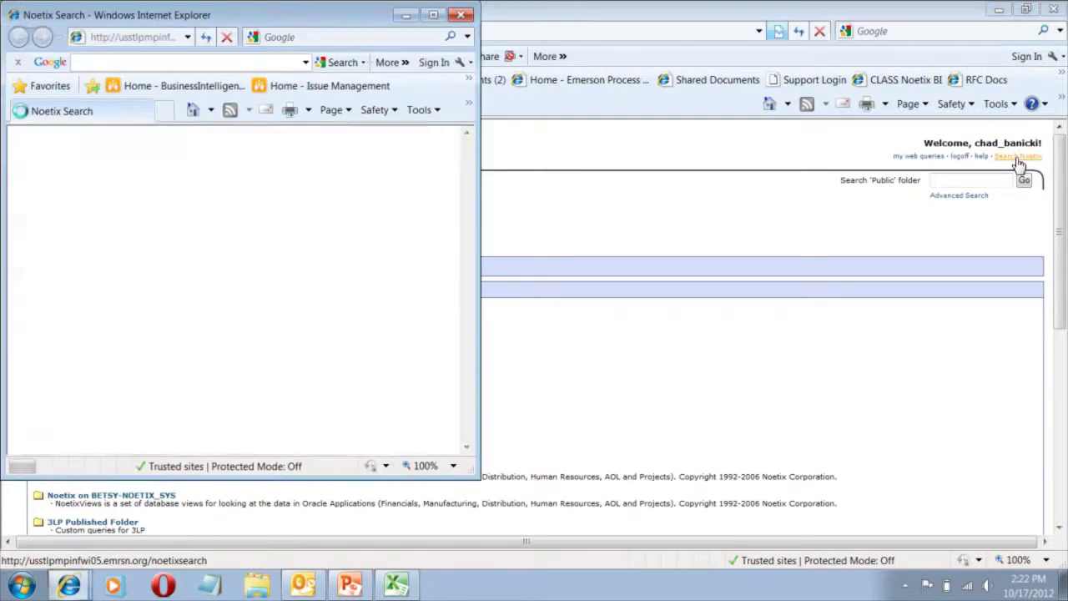
click(433, 14)
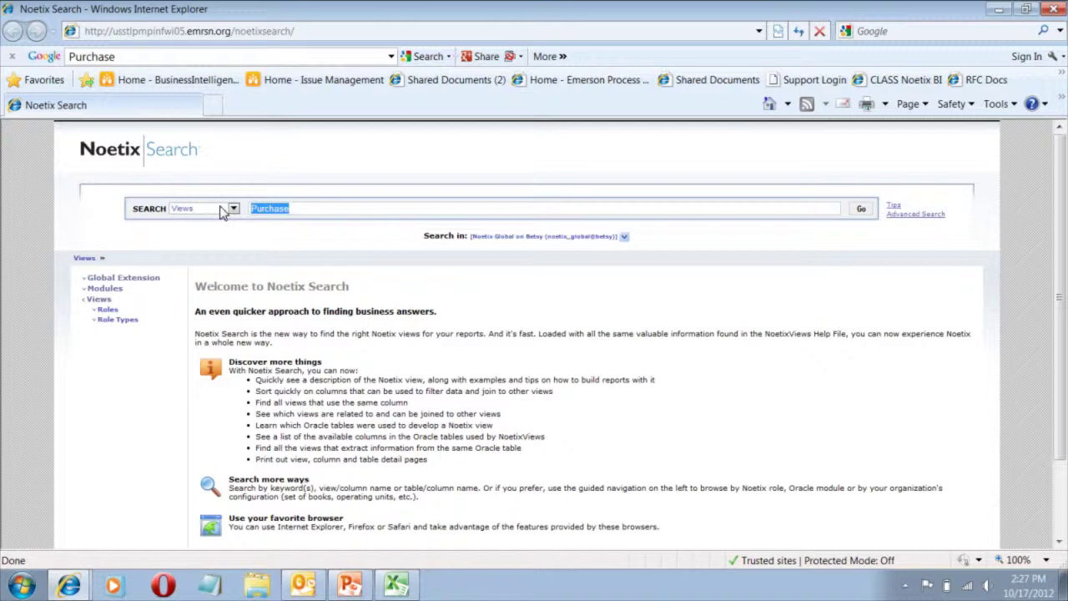
text(Pu)
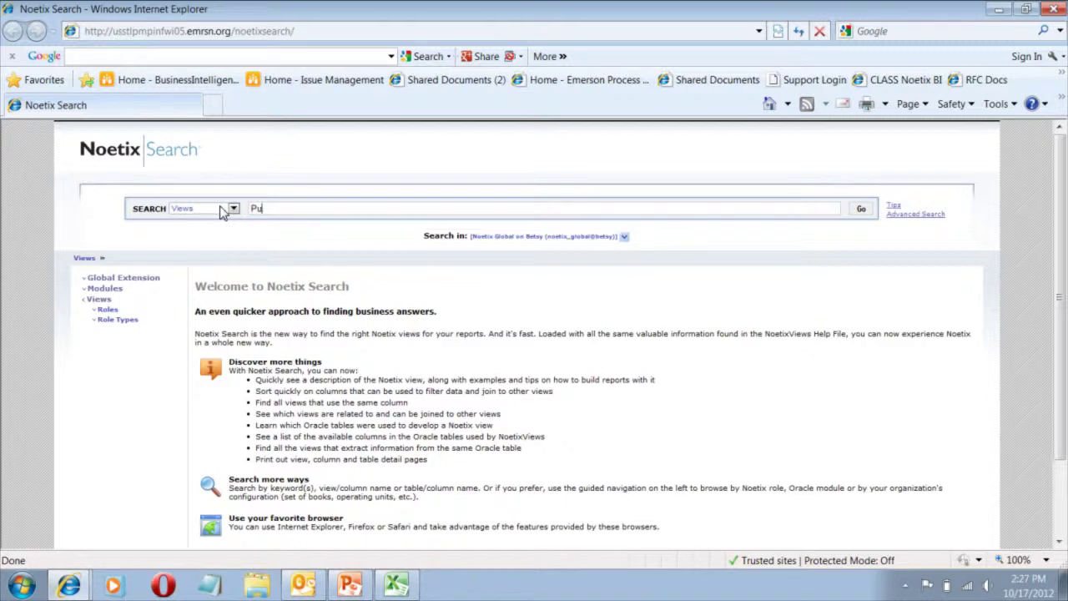
text(rchase Orders)
key(Return)
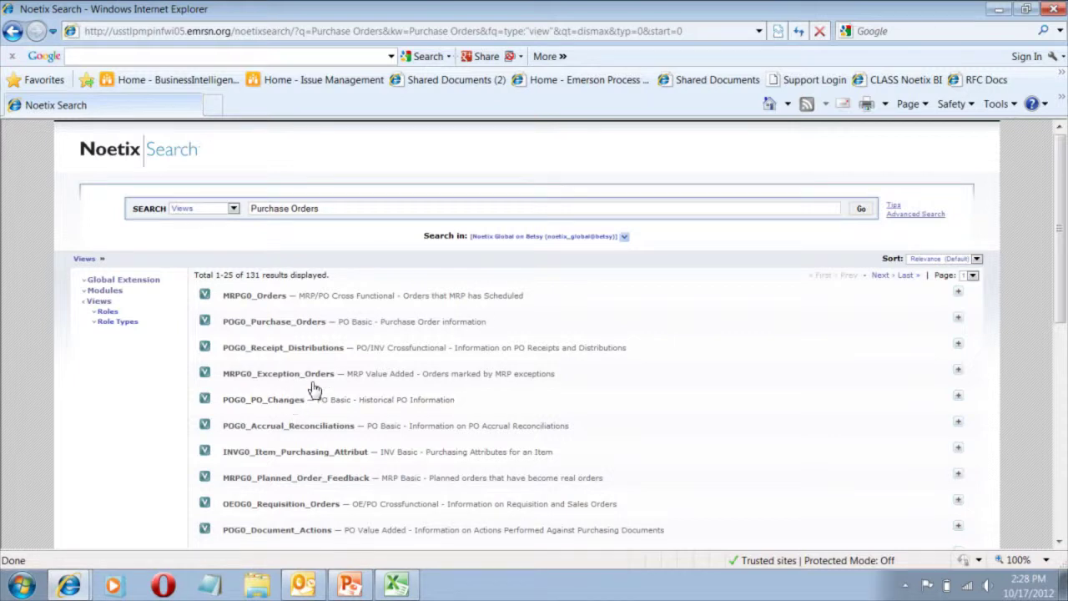
click(1001, 11)
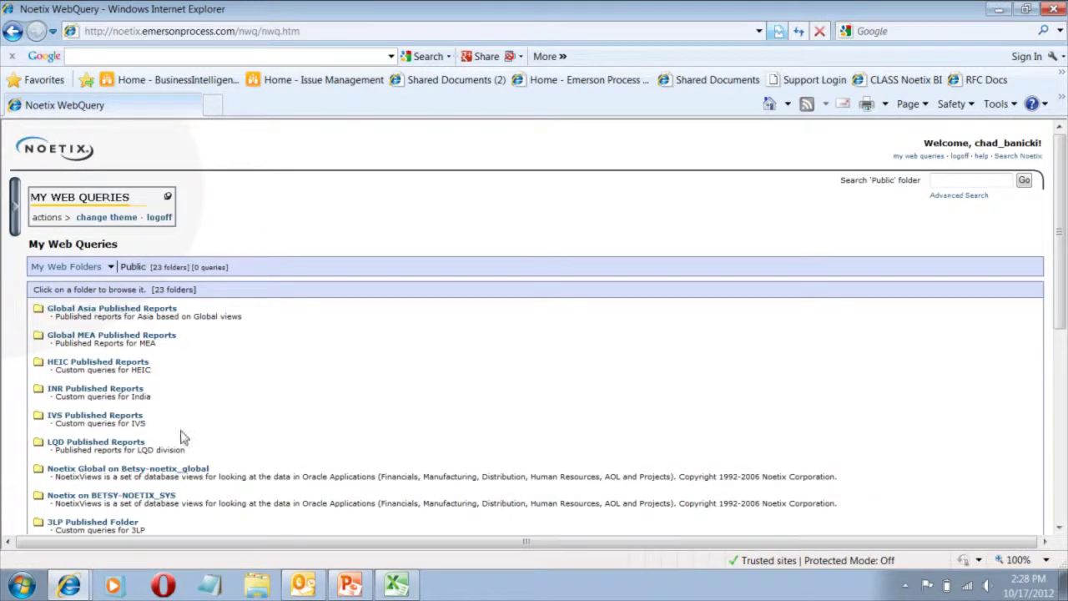
Open the Payables Answers folder under Noetix Global on Betsy-noetix_global, NoetixViews for Oracle Financials.
click(164, 473)
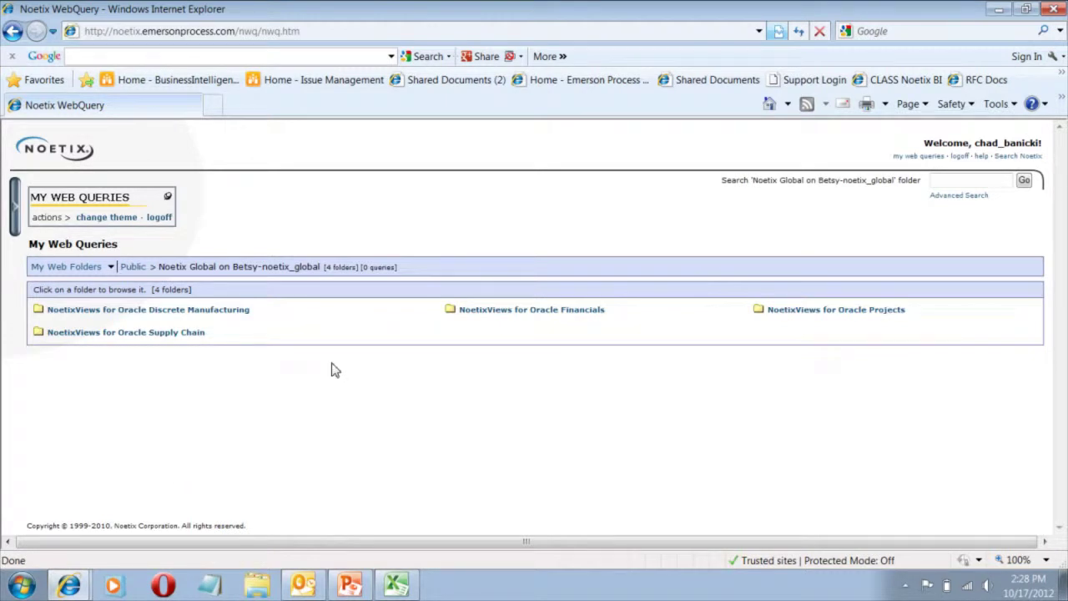
click(532, 312)
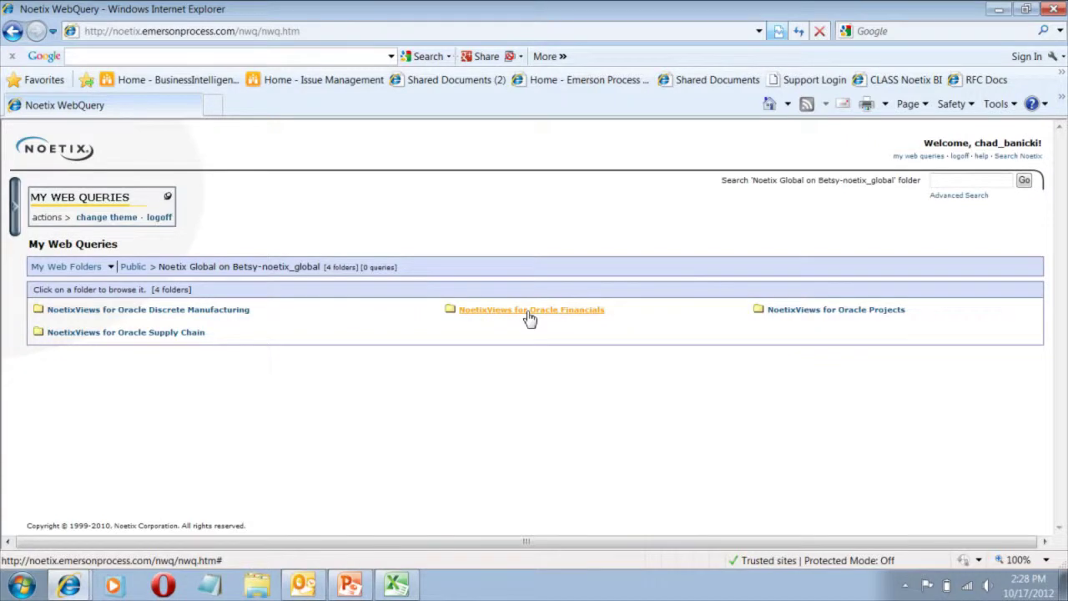
click(815, 314)
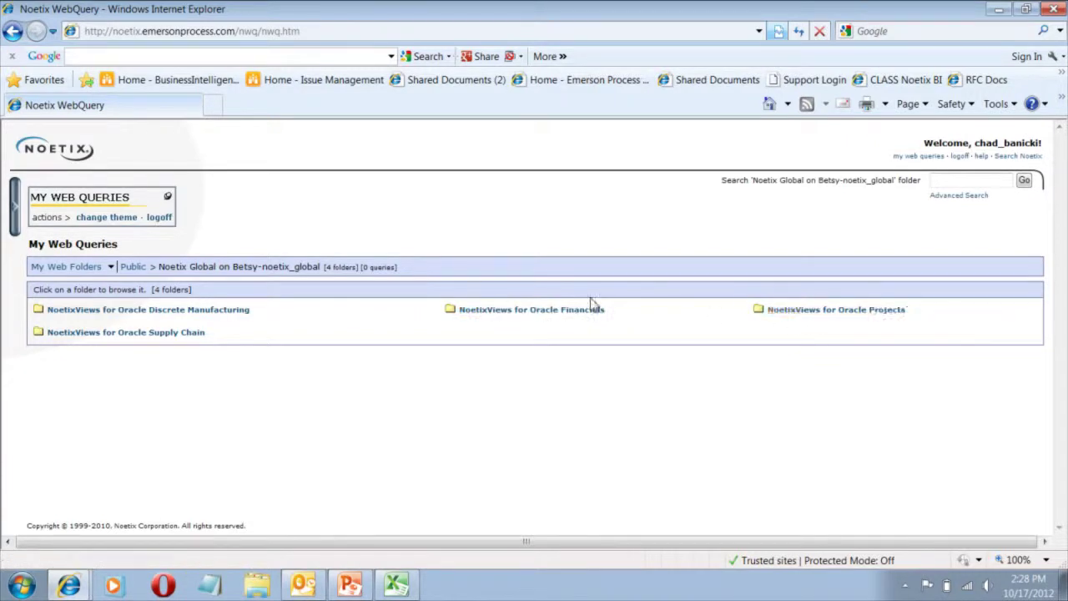
click(531, 318)
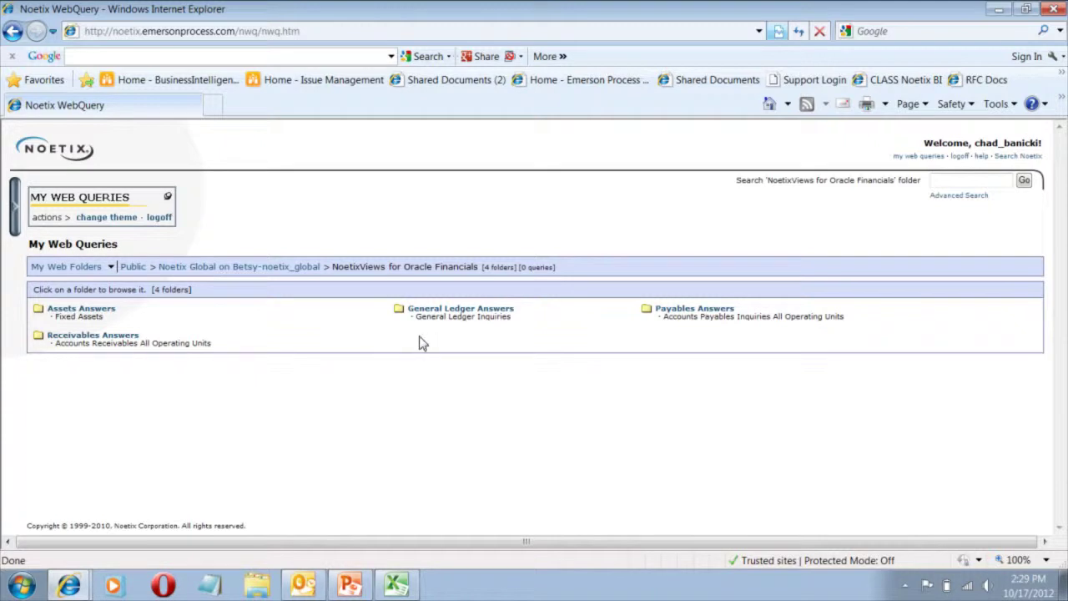
click(677, 310)
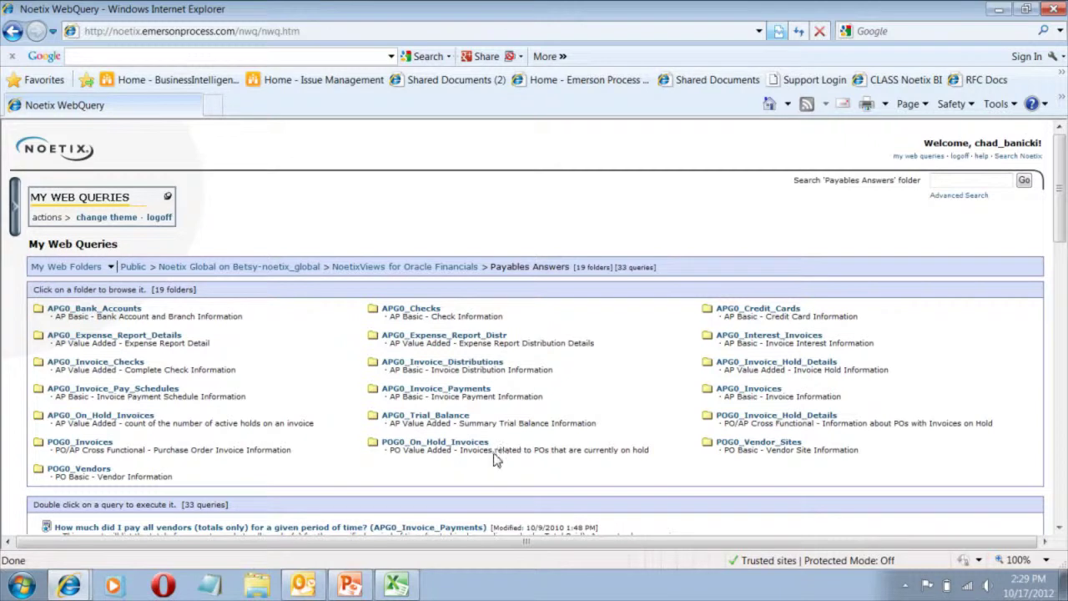
Create a new custom query from "What are all the invoices for specific purchase order(s)?" in the POG0_Invoices folder.
scroll(491, 460, down, 1)
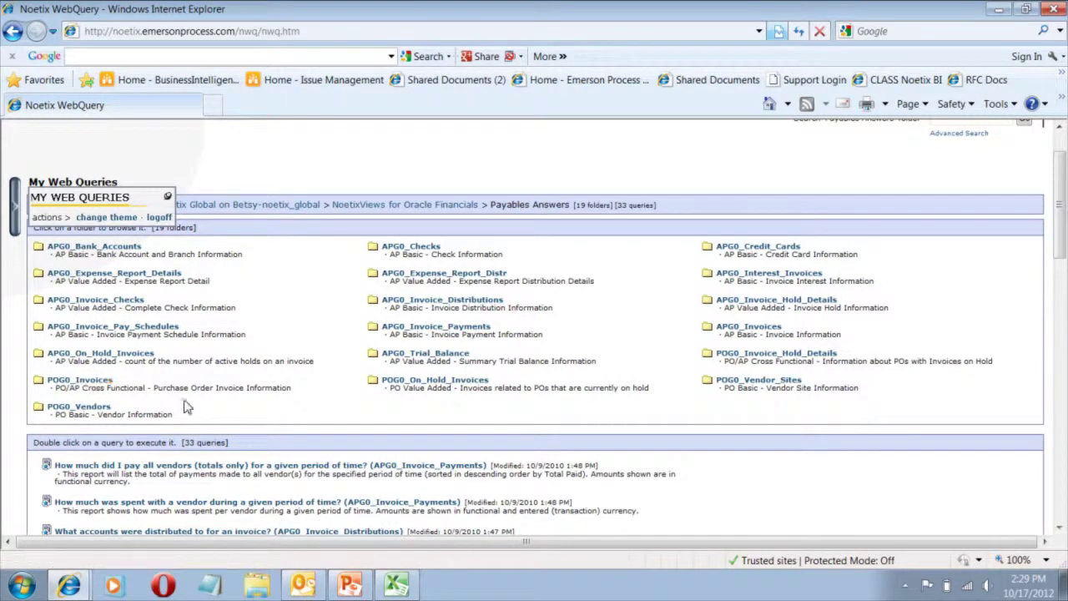
scroll(197, 392, down, 3)
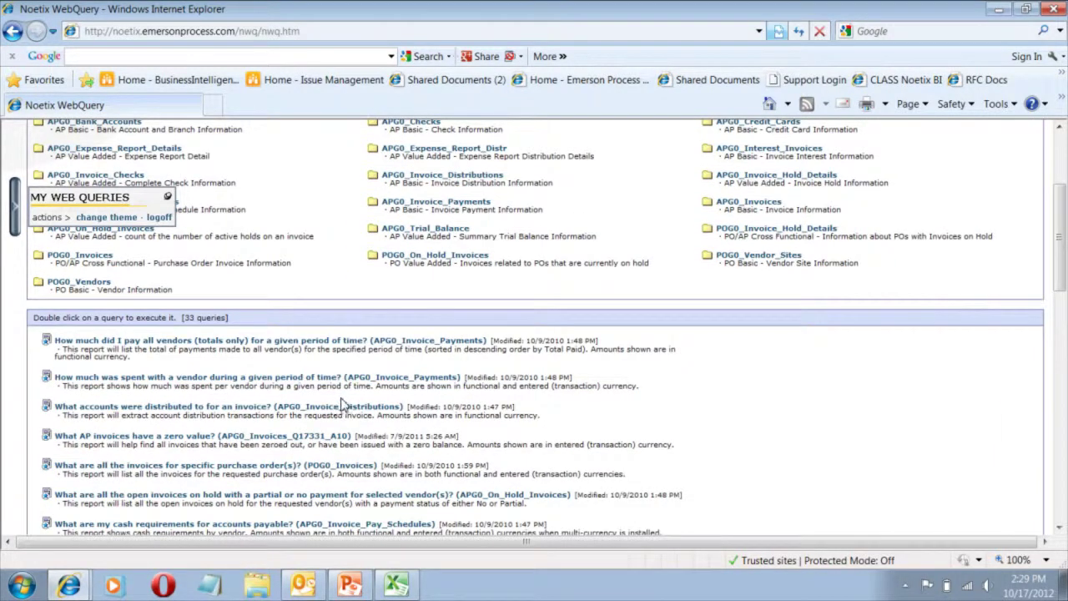
scroll(360, 424, down, 1)
scroll(360, 424, down, 1)
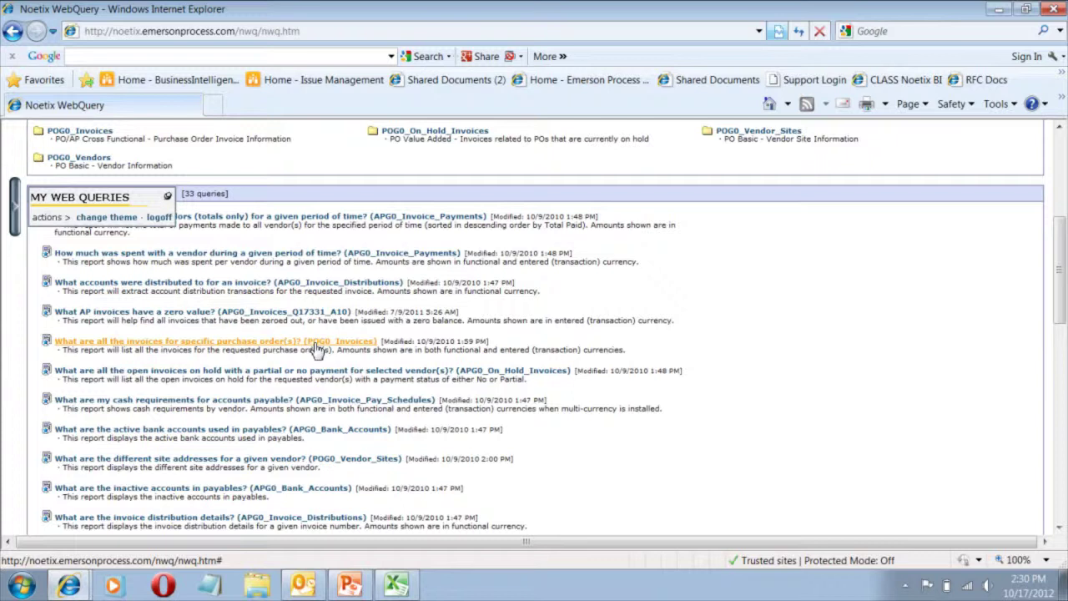
scroll(286, 400, up, 5)
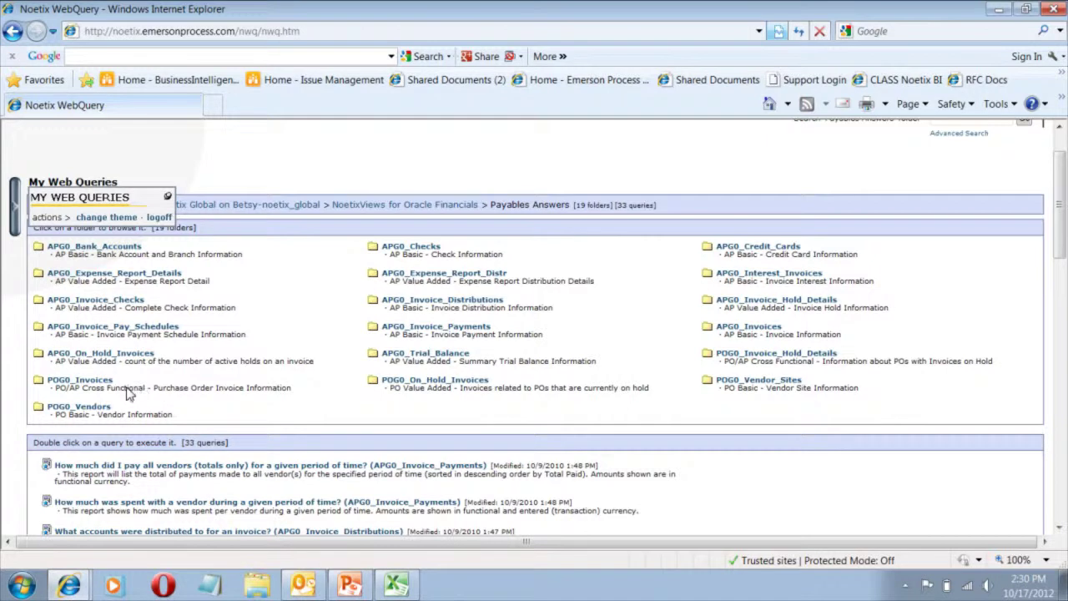
click(80, 380)
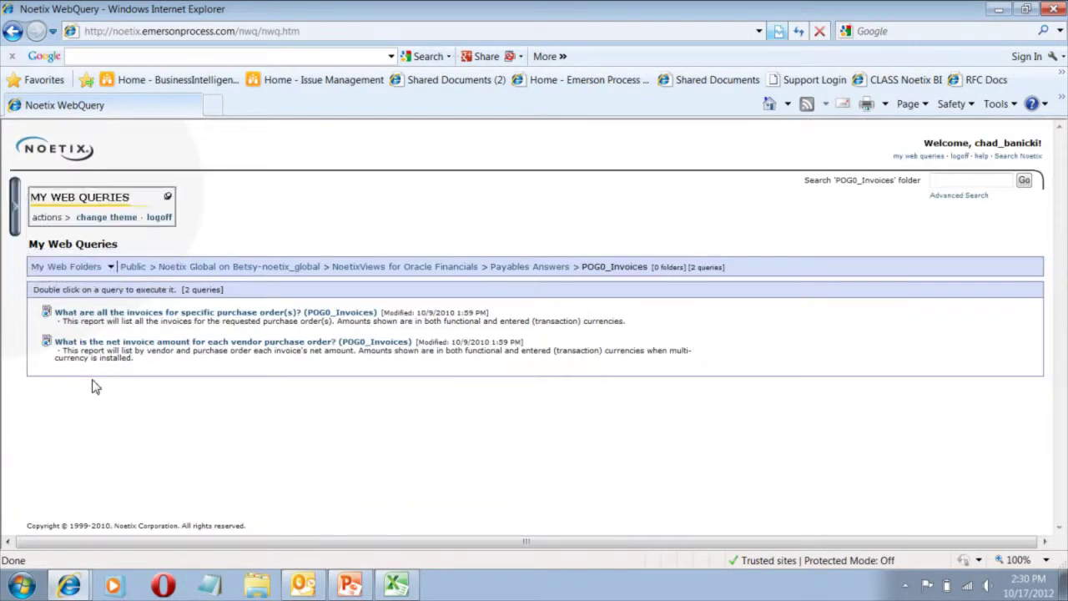
right_click(204, 319)
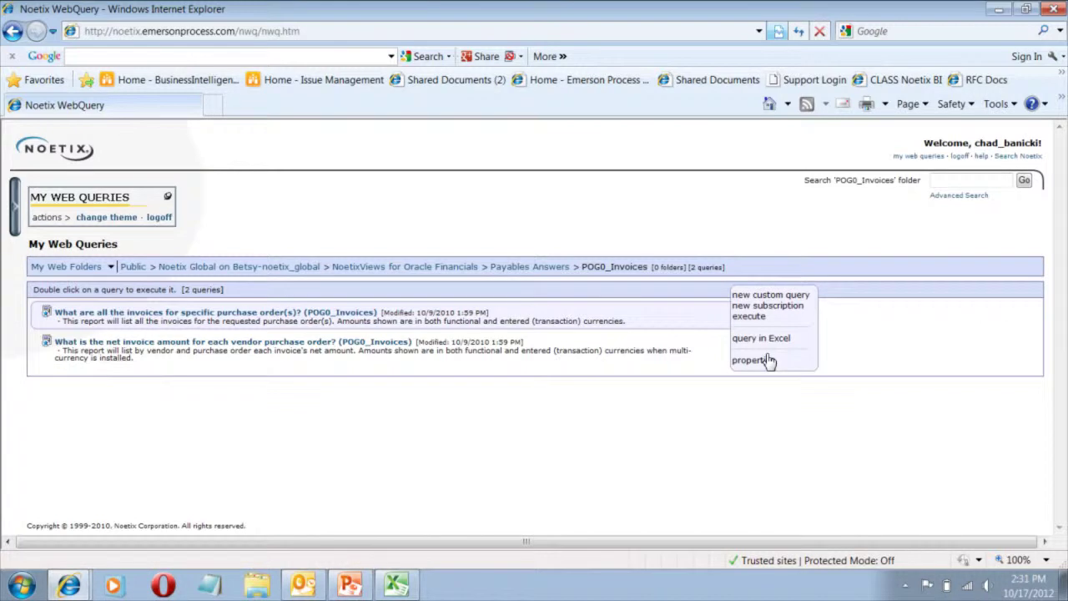
click(784, 301)
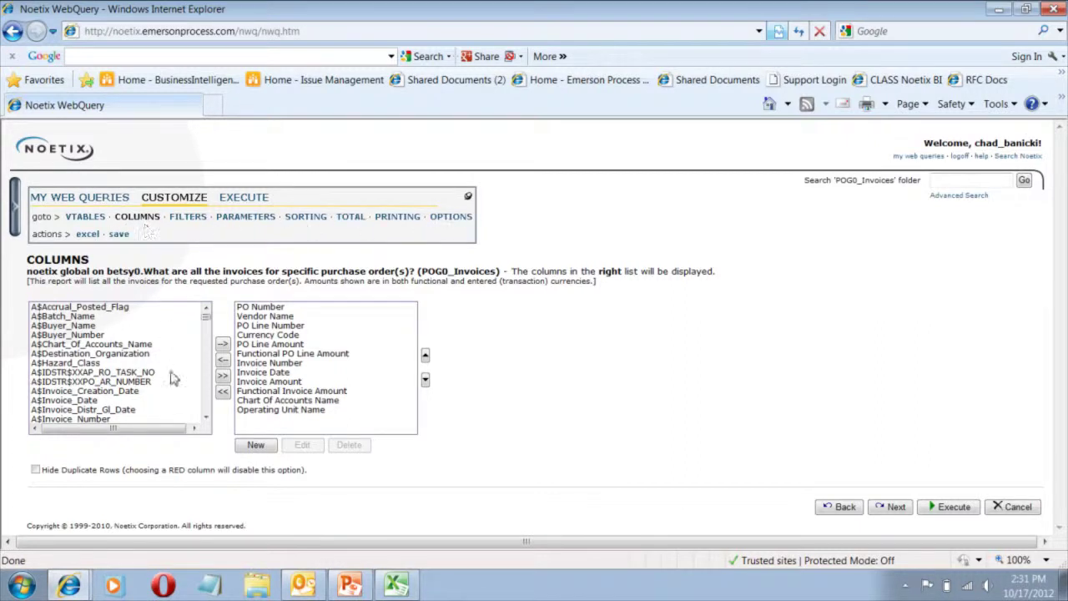
Examine the query's available and displayed columns, including the column descriptions and the A$ columns such as A$Project_Number.
mouse_move(169, 377)
drag(207, 318, 210, 333)
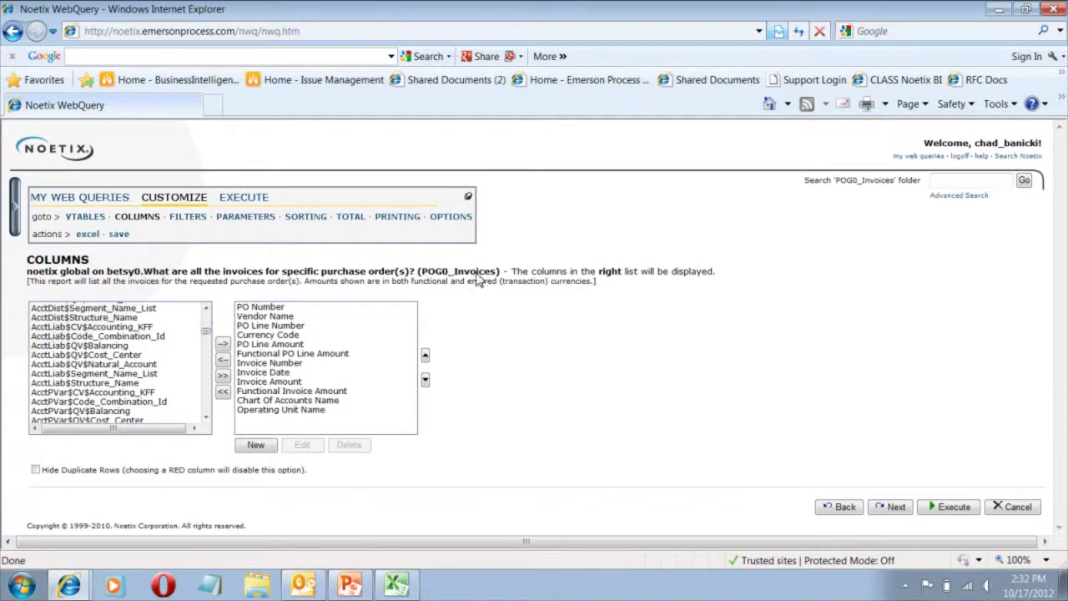
drag(206, 333, 208, 359)
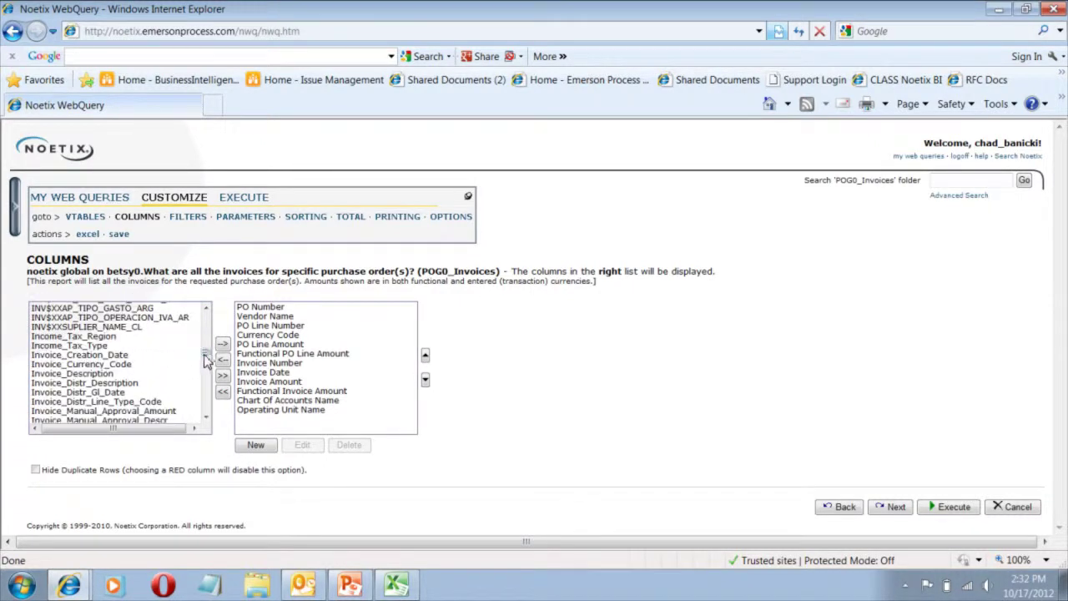
mouse_move(284, 354)
mouse_move(273, 337)
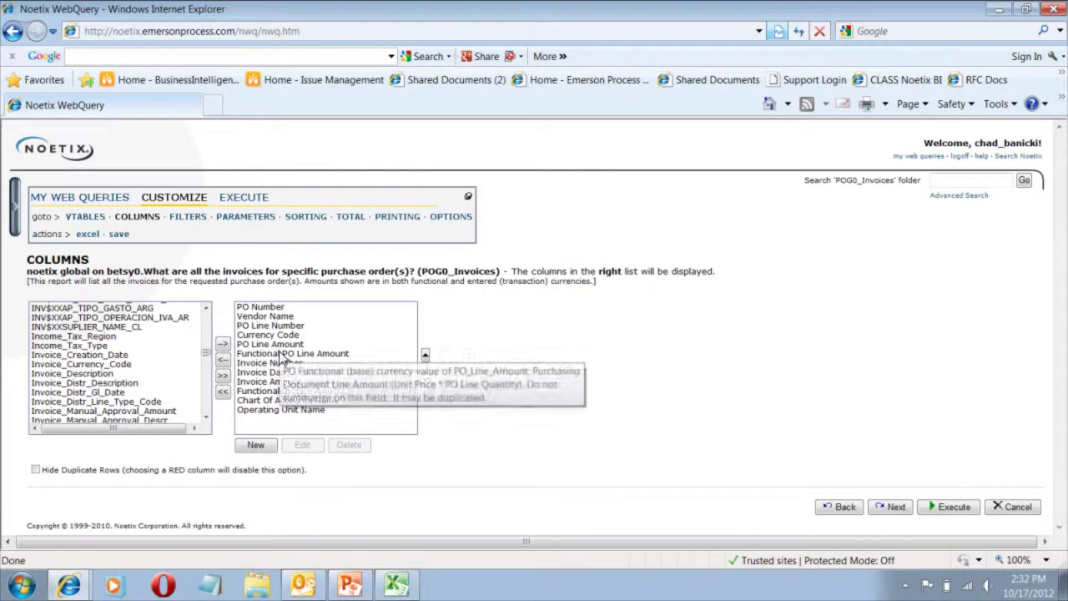
mouse_move(281, 379)
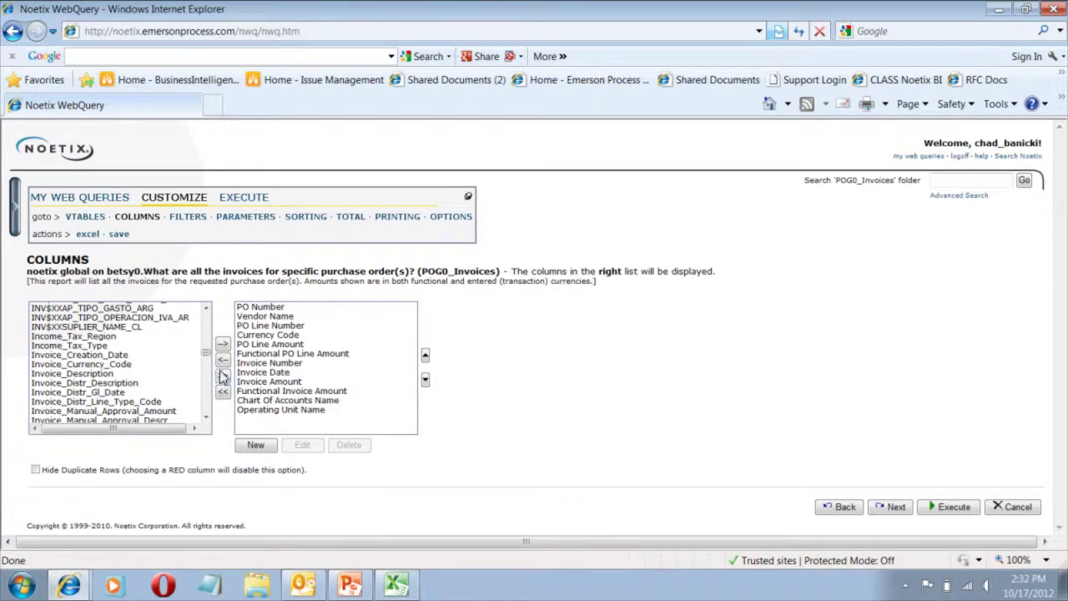
drag(206, 357, 210, 322)
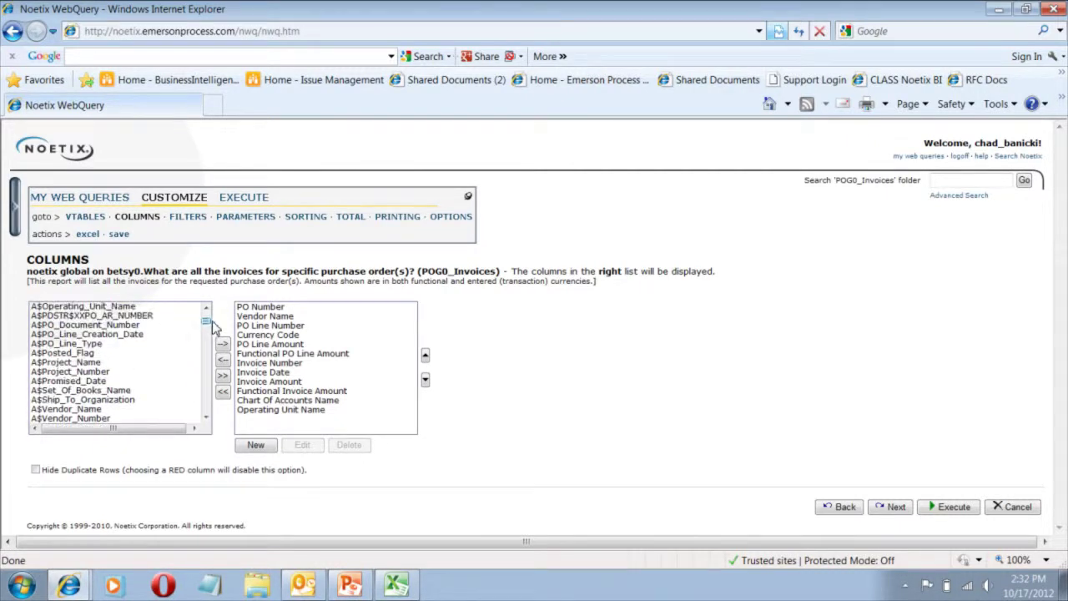
click(207, 423)
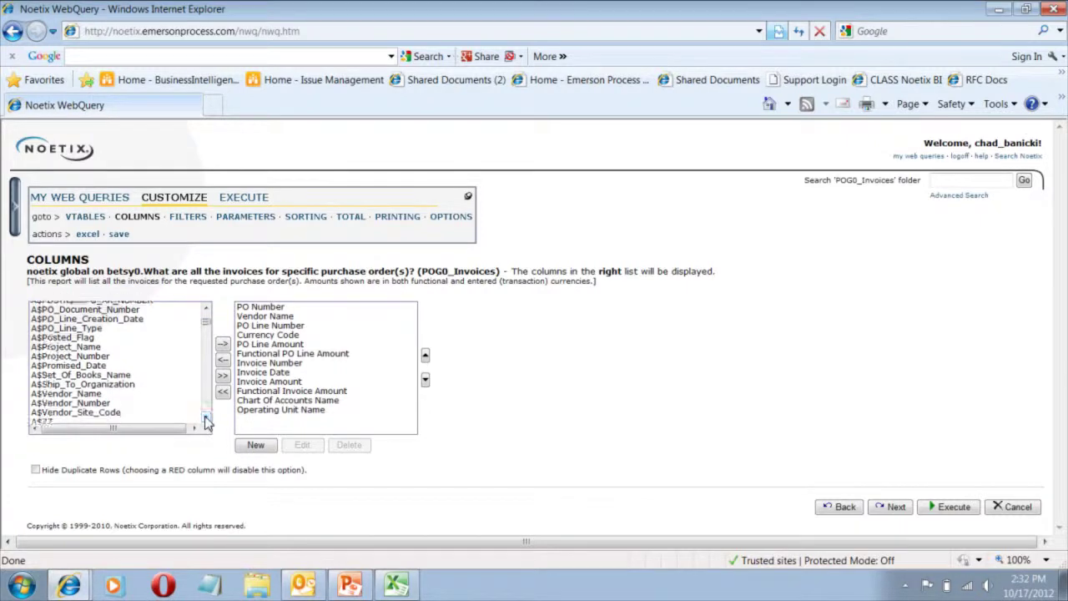
click(207, 423)
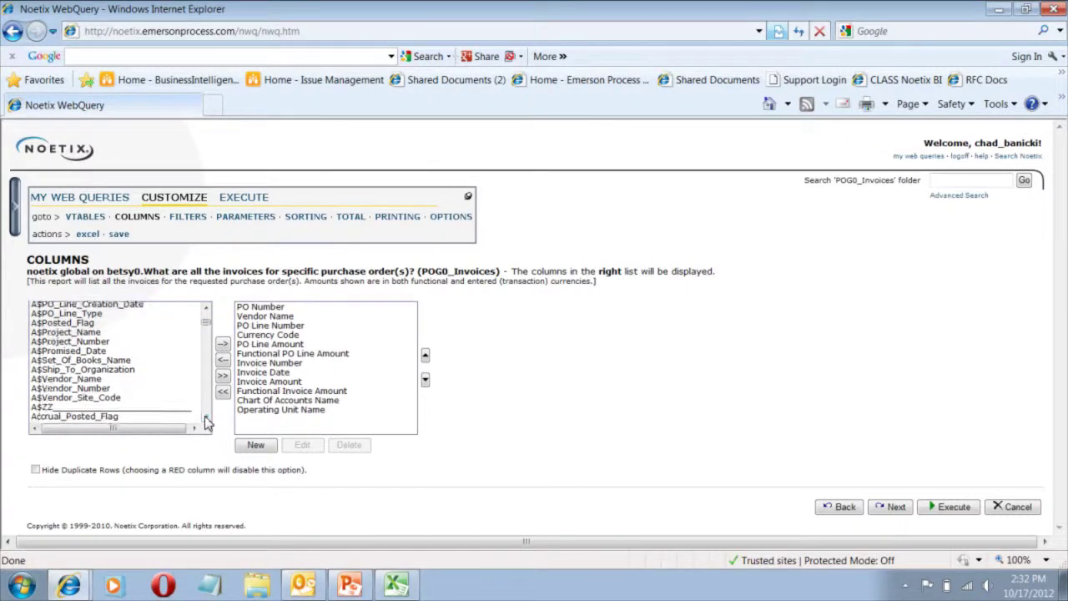
click(88, 344)
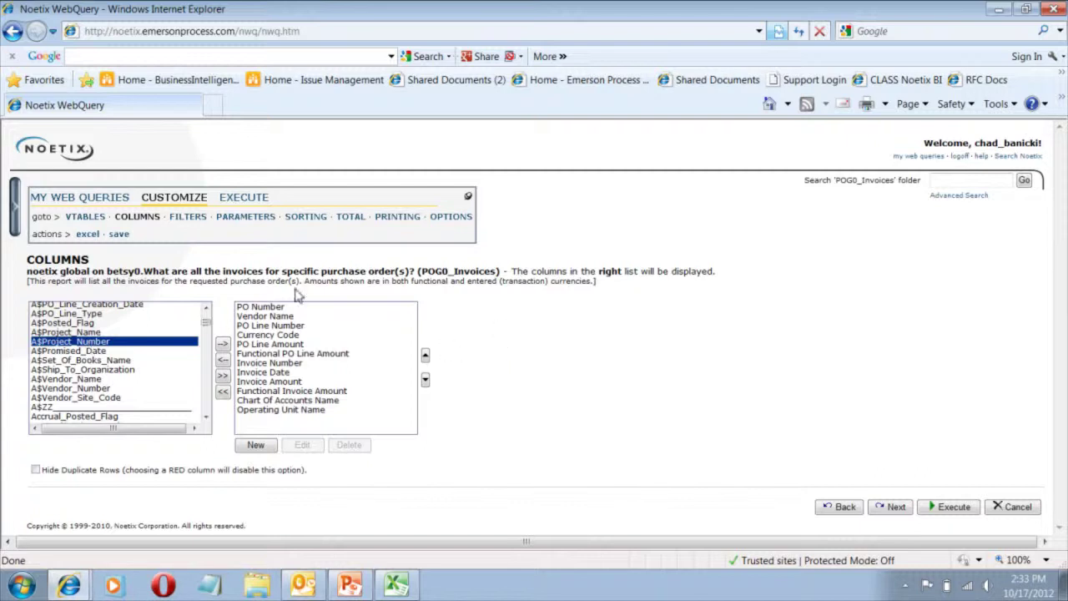
Load the VTables related to POG0_Invoices in the query's base VTable settings.
click(87, 217)
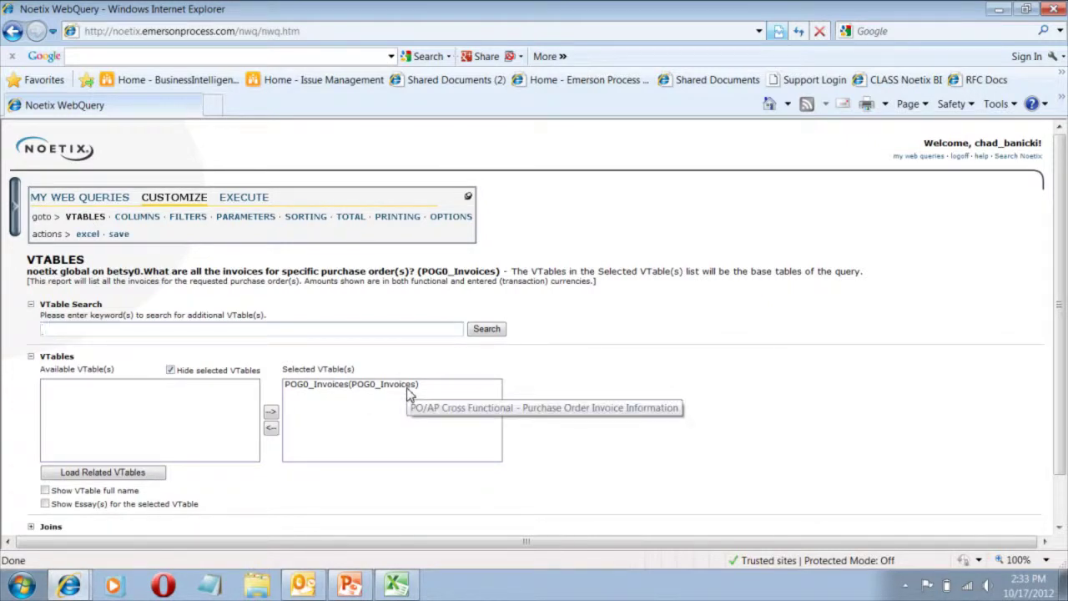
click(111, 475)
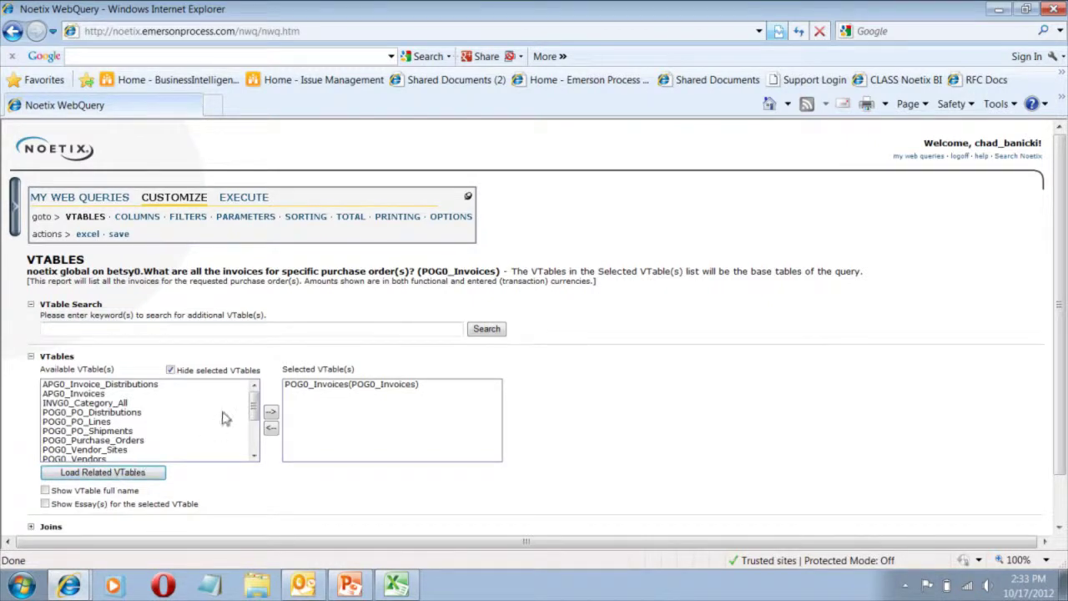
mouse_move(254, 404)
mouse_down()
mouse_move(254, 424)
mouse_move(252, 410)
mouse_up()
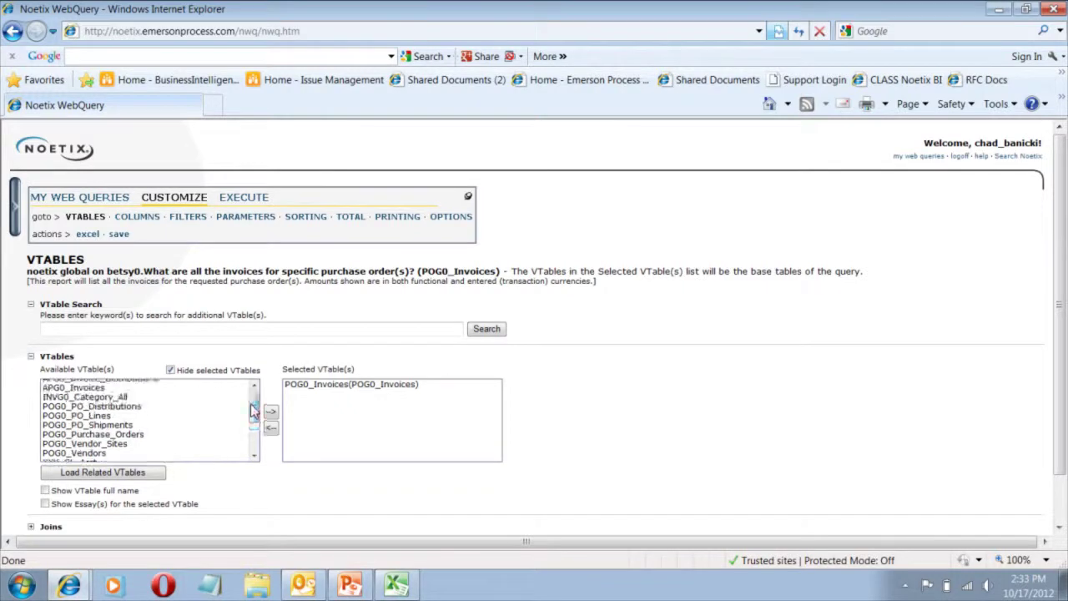
click(344, 389)
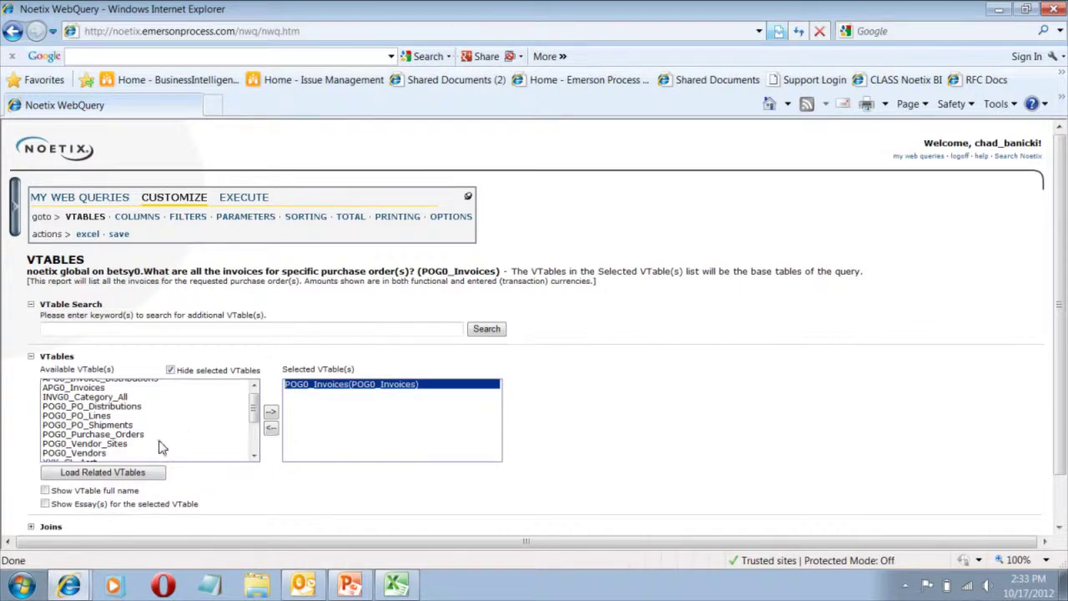
Add POG0_PO_Distributions to the query's selected VTables and check the join listed for it.
click(96, 436)
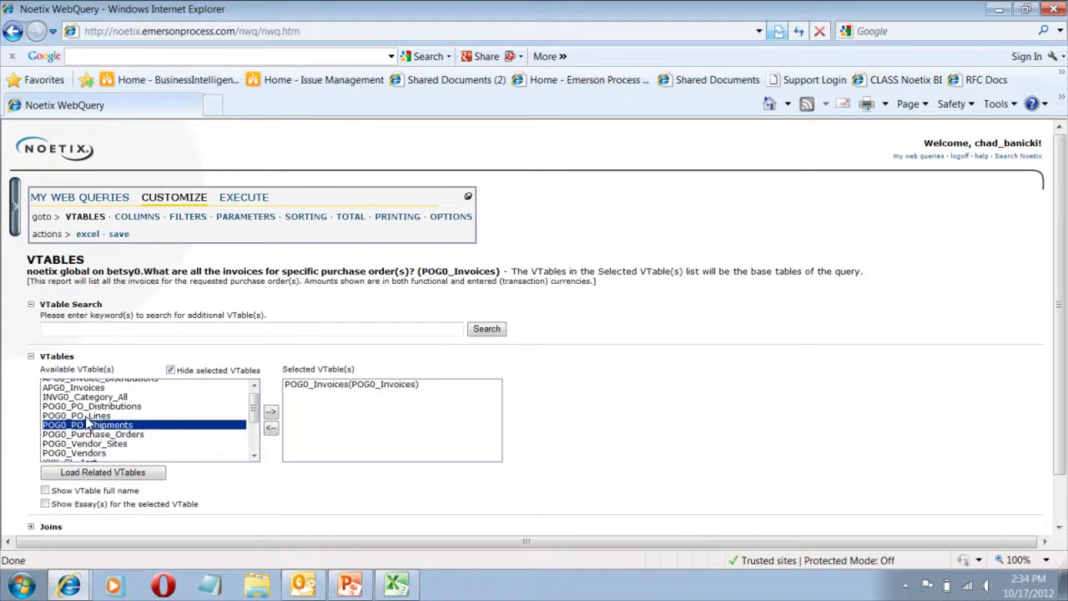
click(86, 417)
click(87, 443)
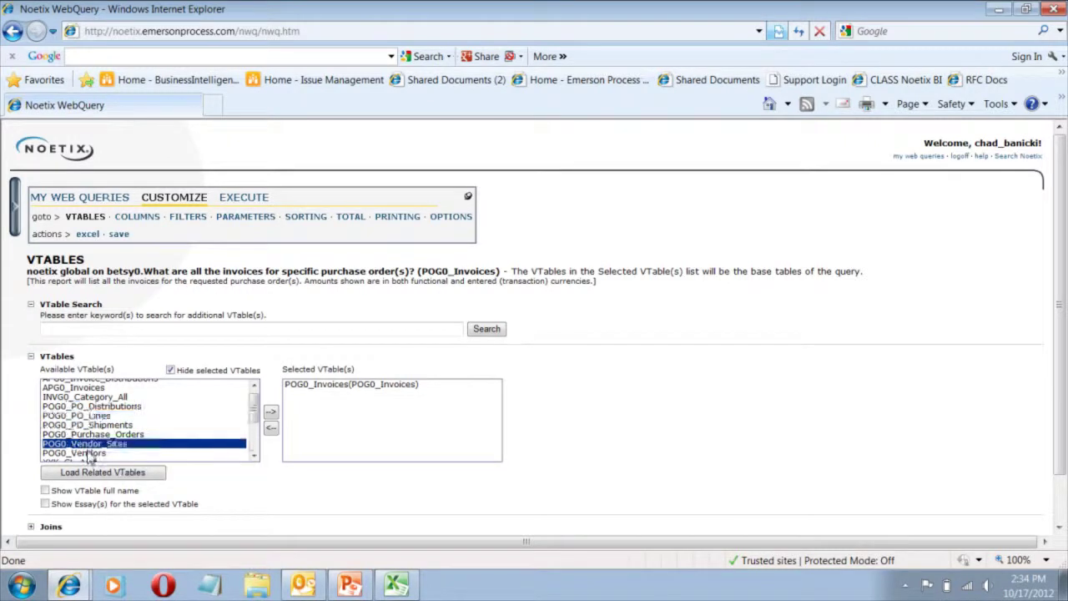
click(97, 406)
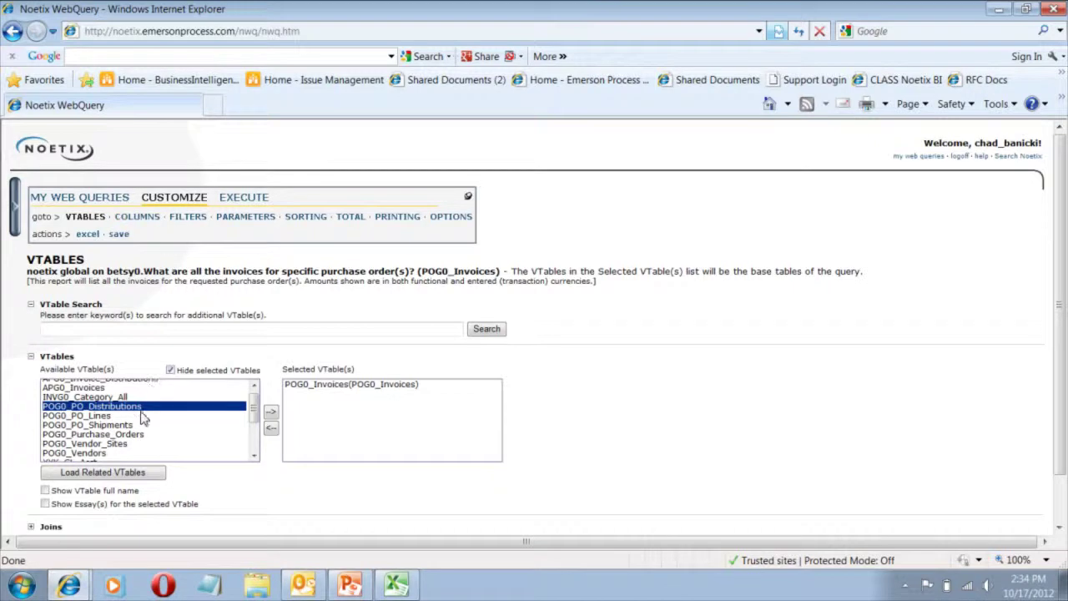
click(273, 417)
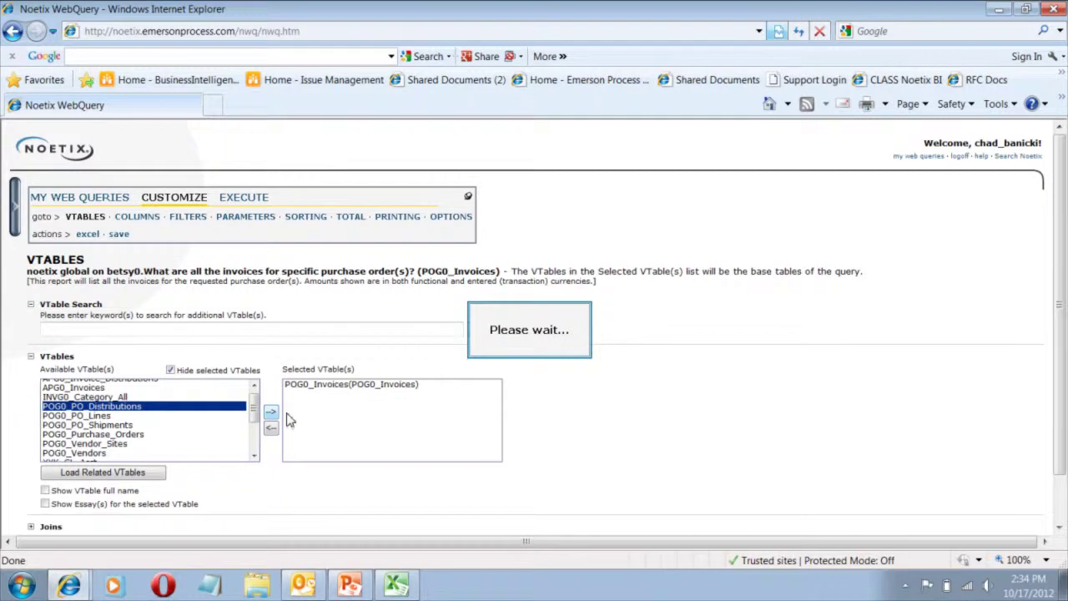
scroll(317, 419, down, 3)
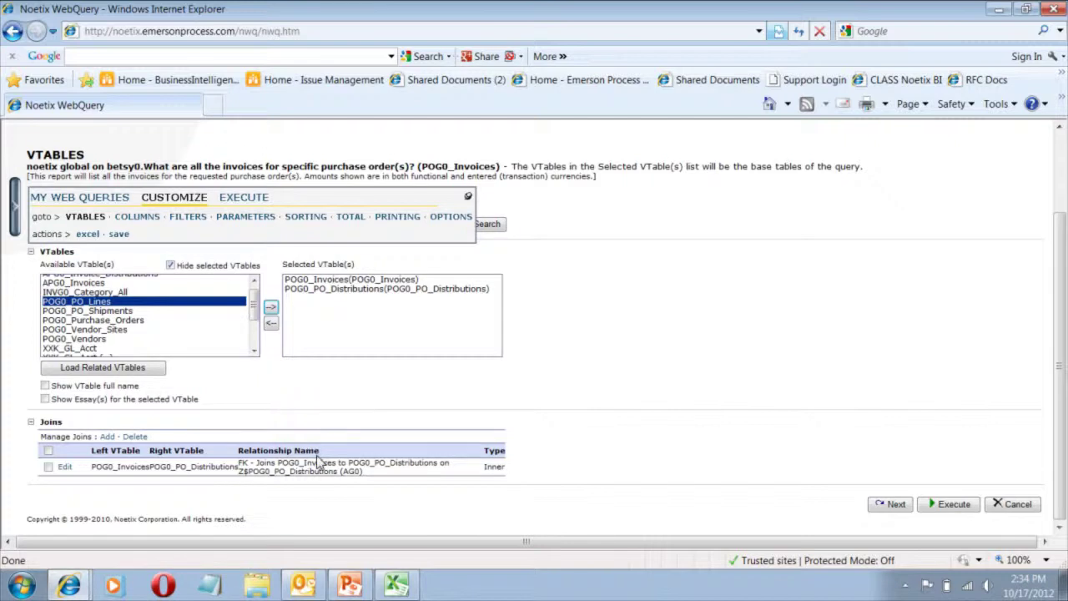
Remove POG0_Invoices and its associated joins from the query's selected VTables.
click(340, 282)
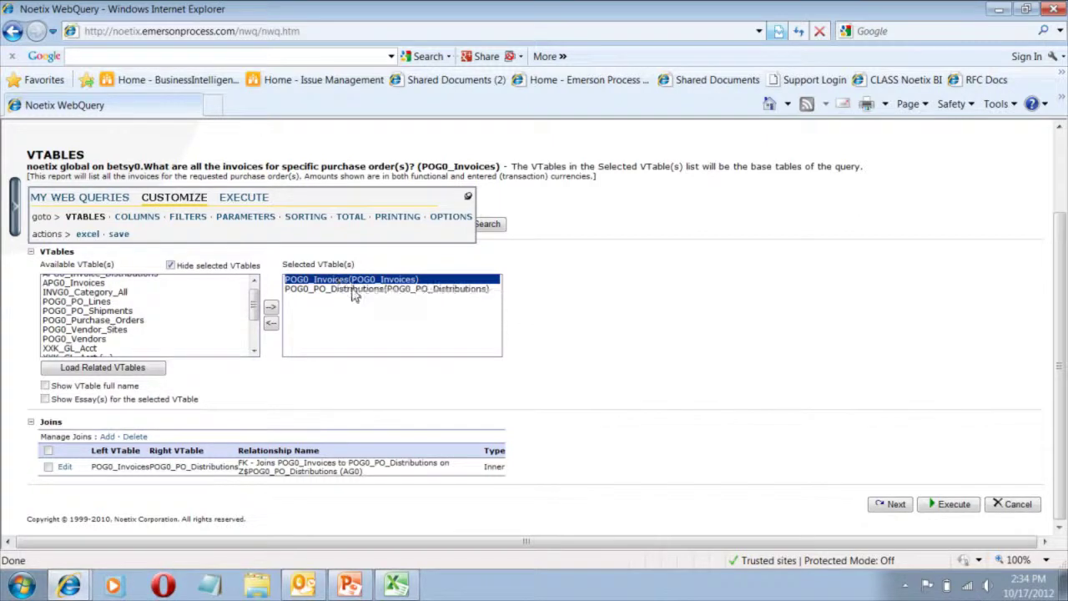
click(271, 325)
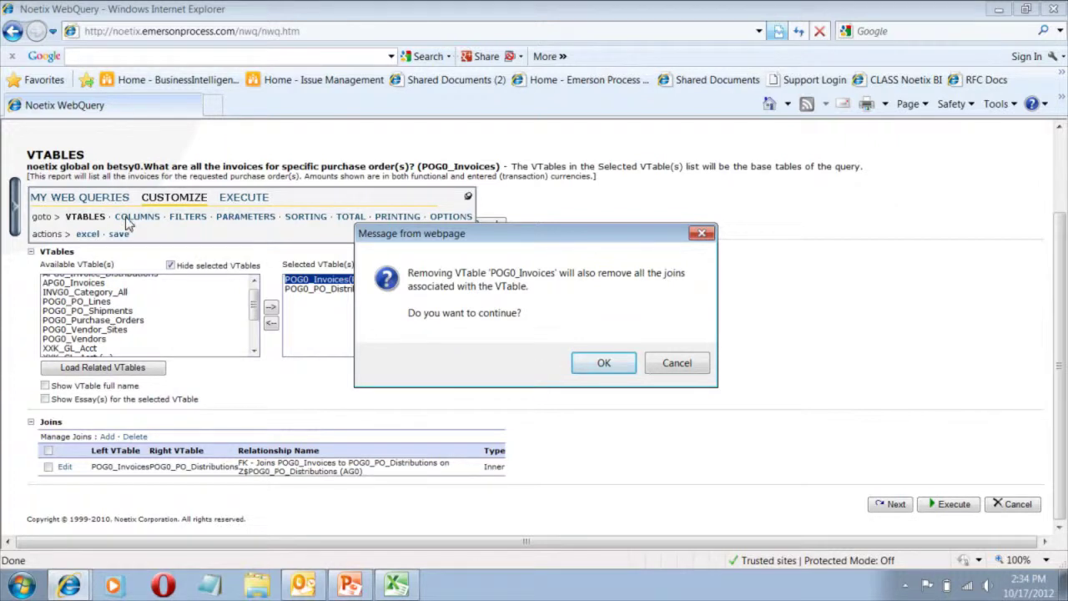
click(608, 364)
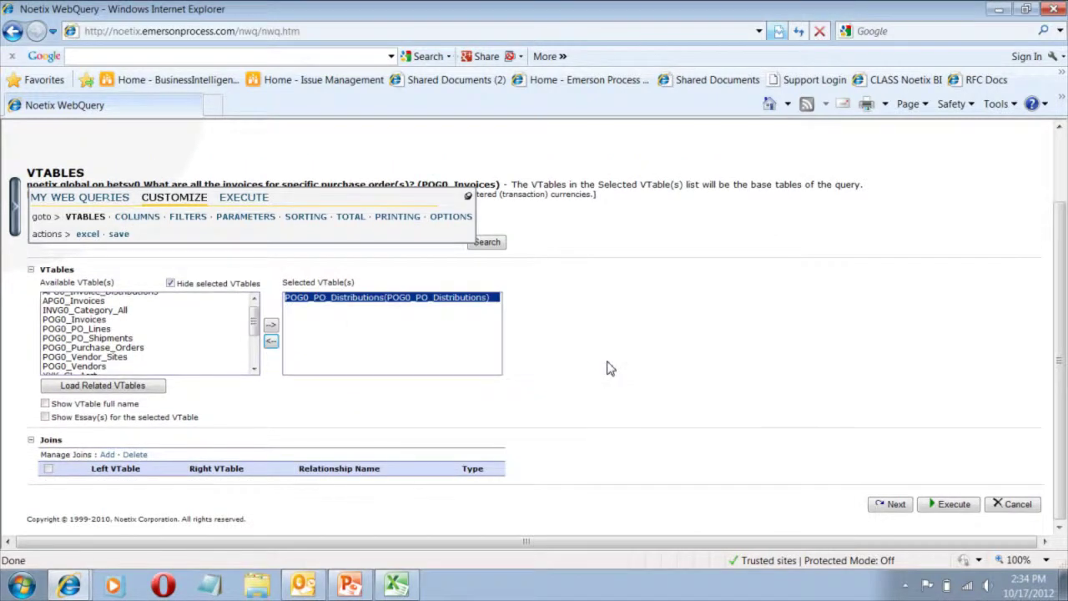
Examine the columns available for the query from POG0_PO_Distributions, including the A$ and account columns.
click(133, 223)
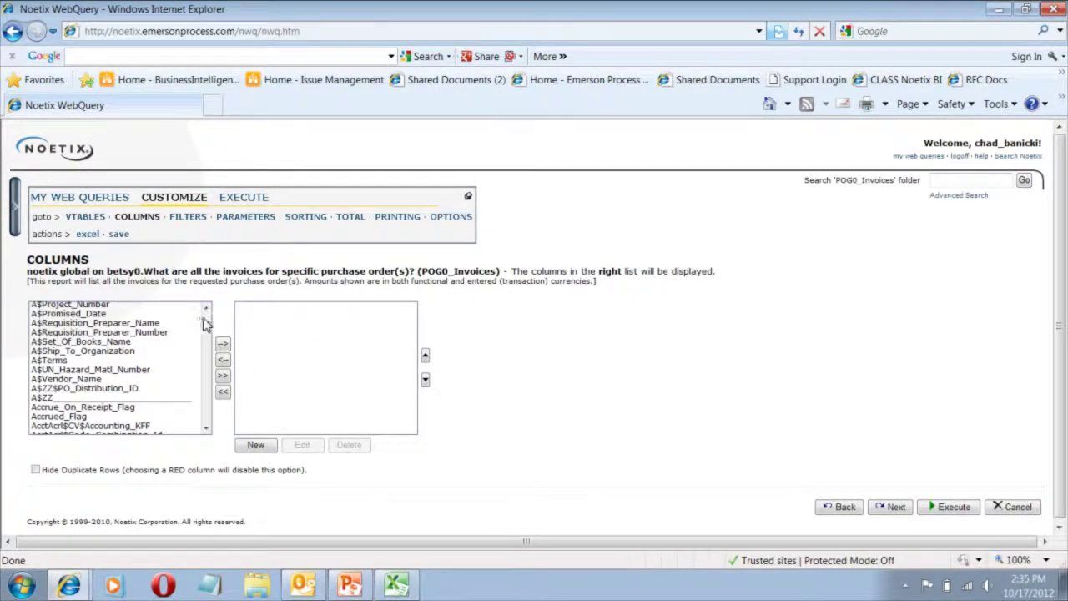
mouse_move(205, 330)
mouse_down()
mouse_move(206, 321)
mouse_move(209, 341)
mouse_up()
scroll(204, 362, down, 3)
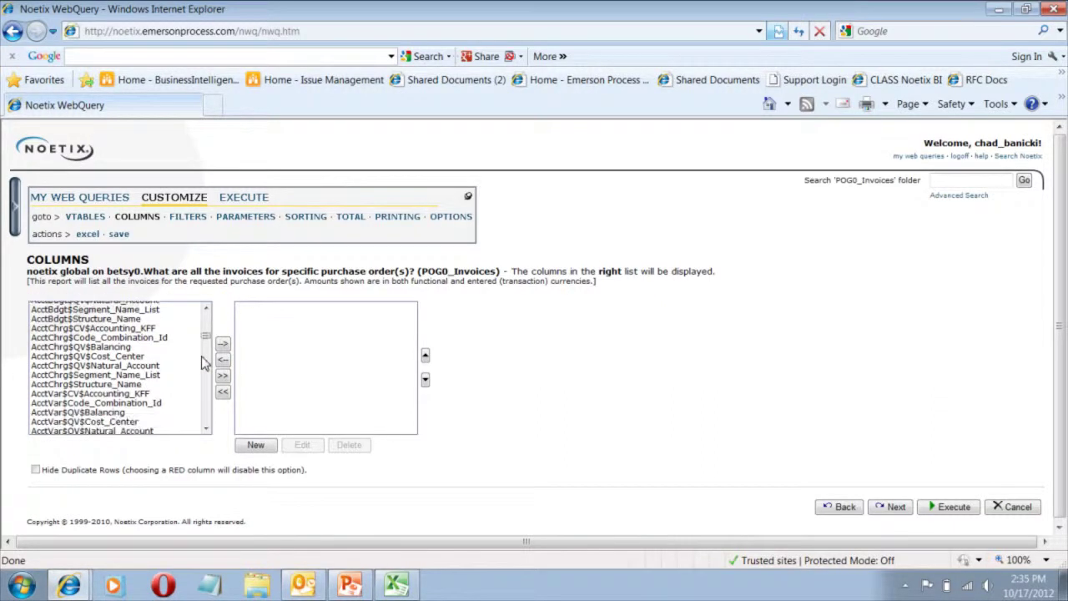
scroll(205, 362, down, 3)
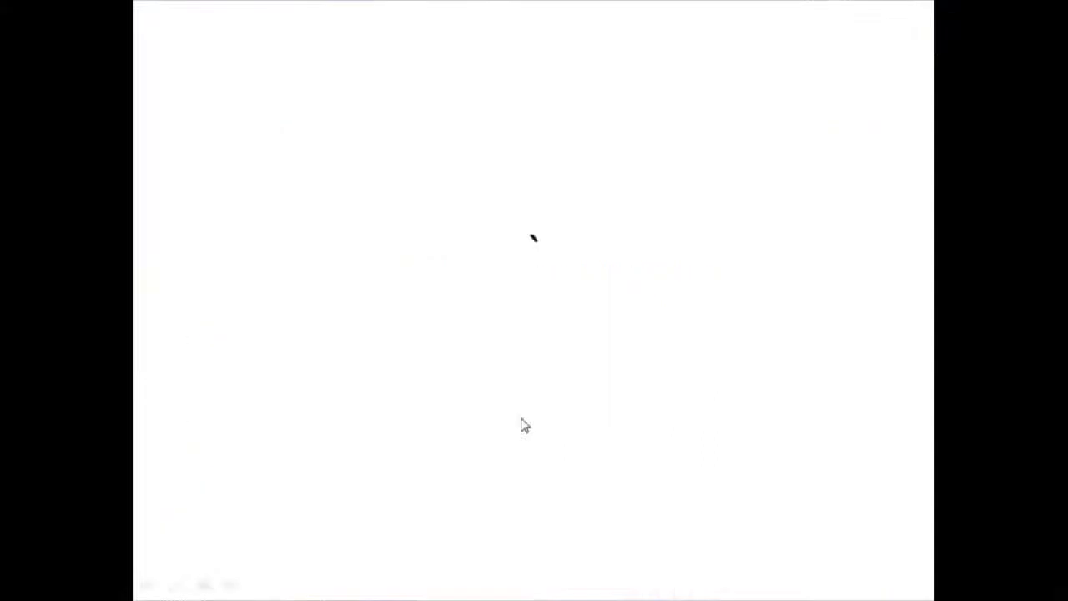